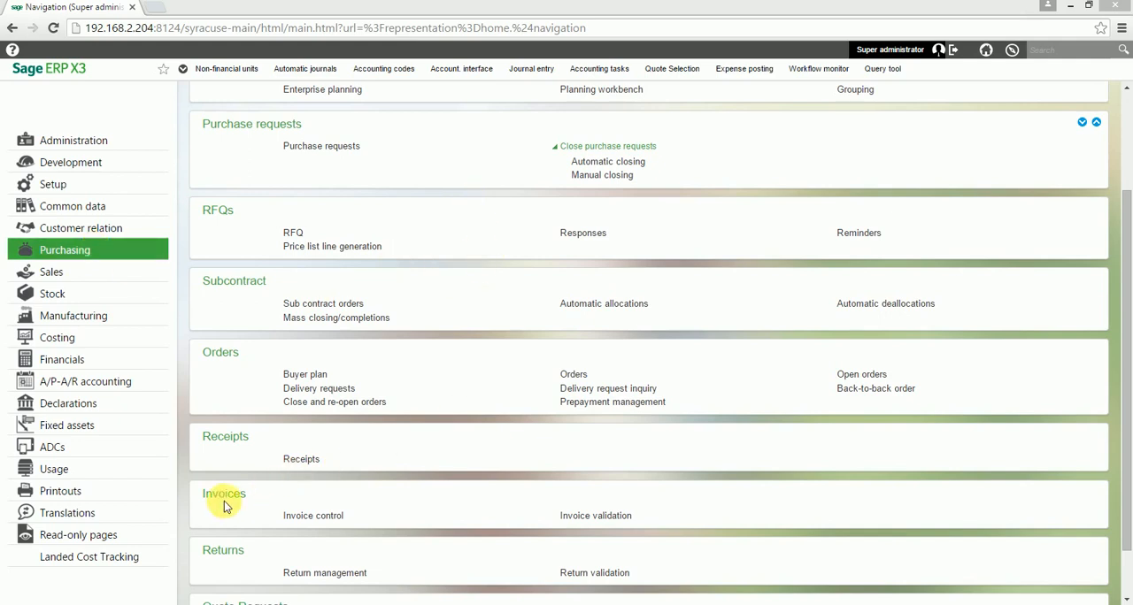
Start a new purchase invoice in Invoice control using the ALL AQESA Supervisor transaction
{"action": "left_click", "coordinate": [336, 523]}
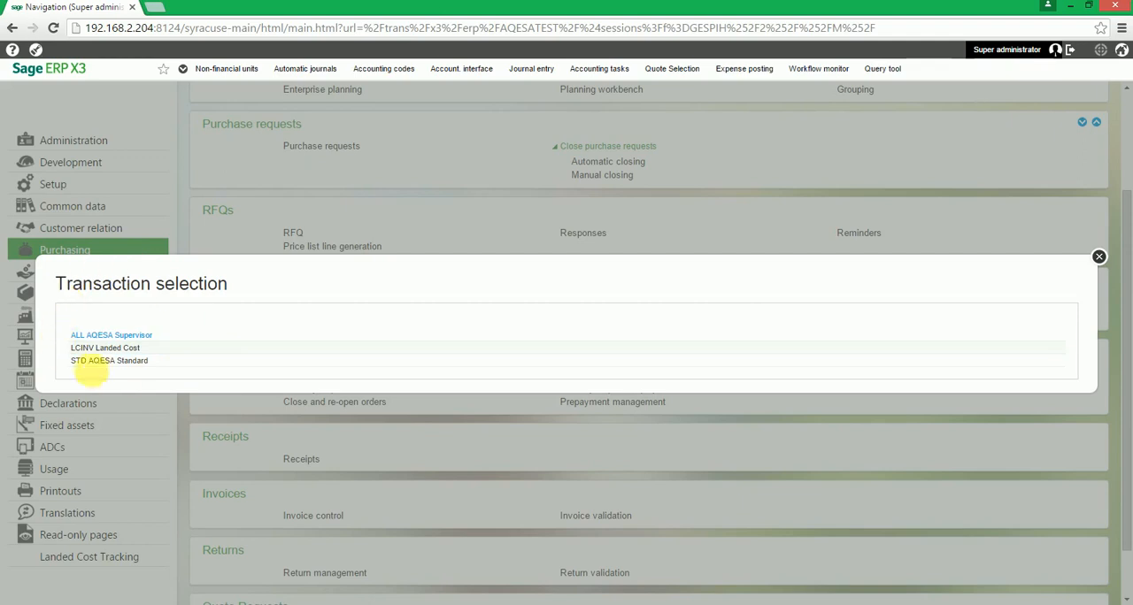
{"action": "left_click", "coordinate": [150, 337]}
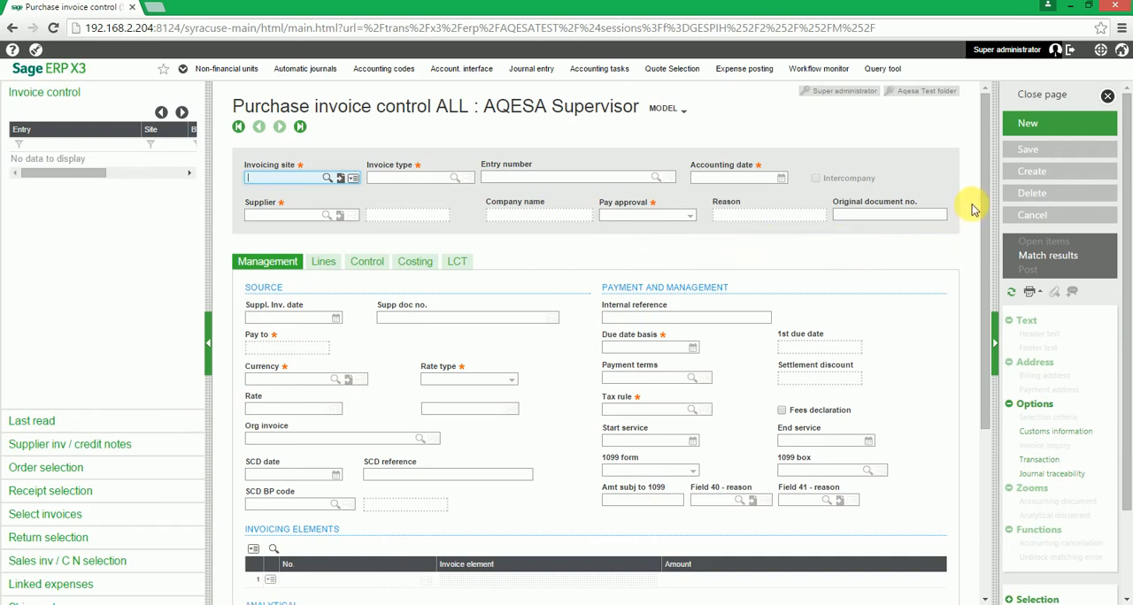
{"action": "left_click", "coordinate": [1055, 133]}
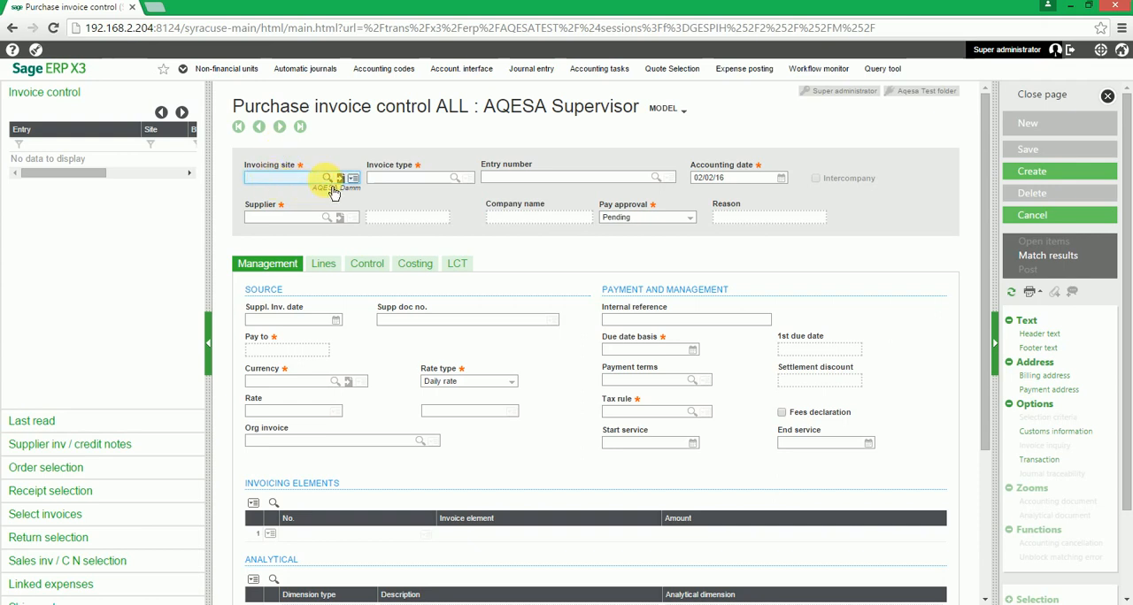
Set the invoicing site to DMM01 (AQESA Dammam) and the invoice type to INV Supplier Invoice
{"action": "left_click", "coordinate": [326, 179]}
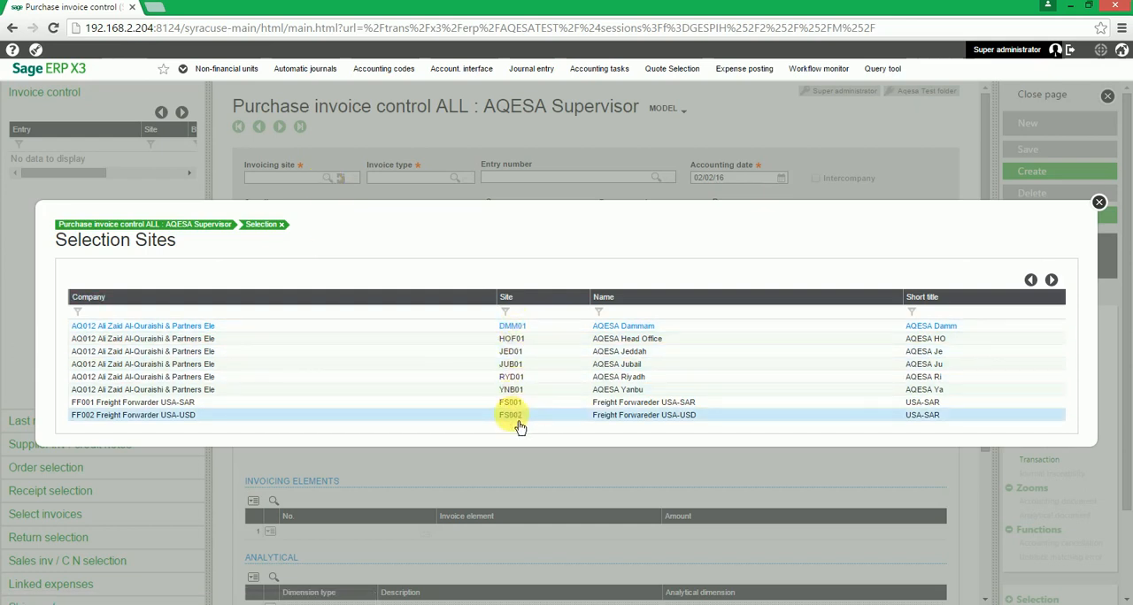
{"action": "left_click", "coordinate": [512, 326]}
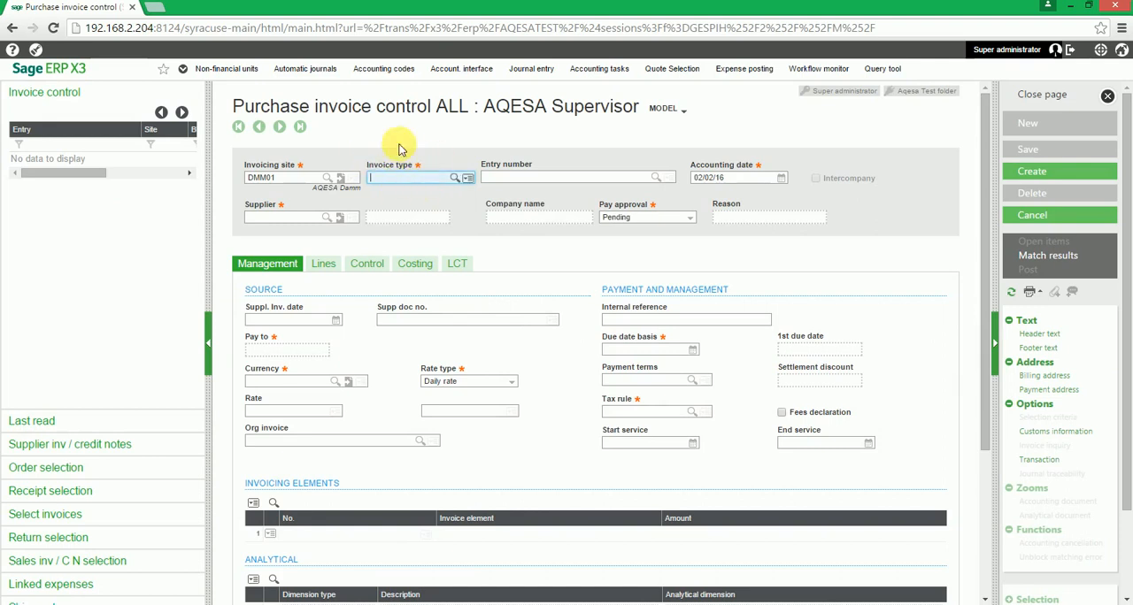
{"action": "left_click", "coordinate": [460, 186]}
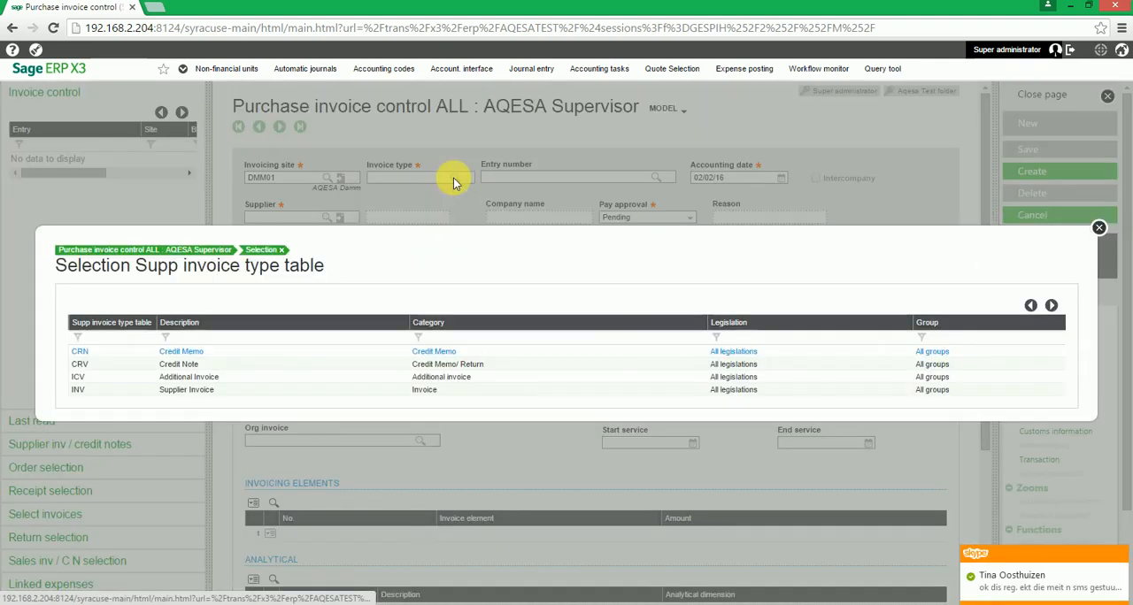
{"action": "left_click", "coordinate": [193, 393]}
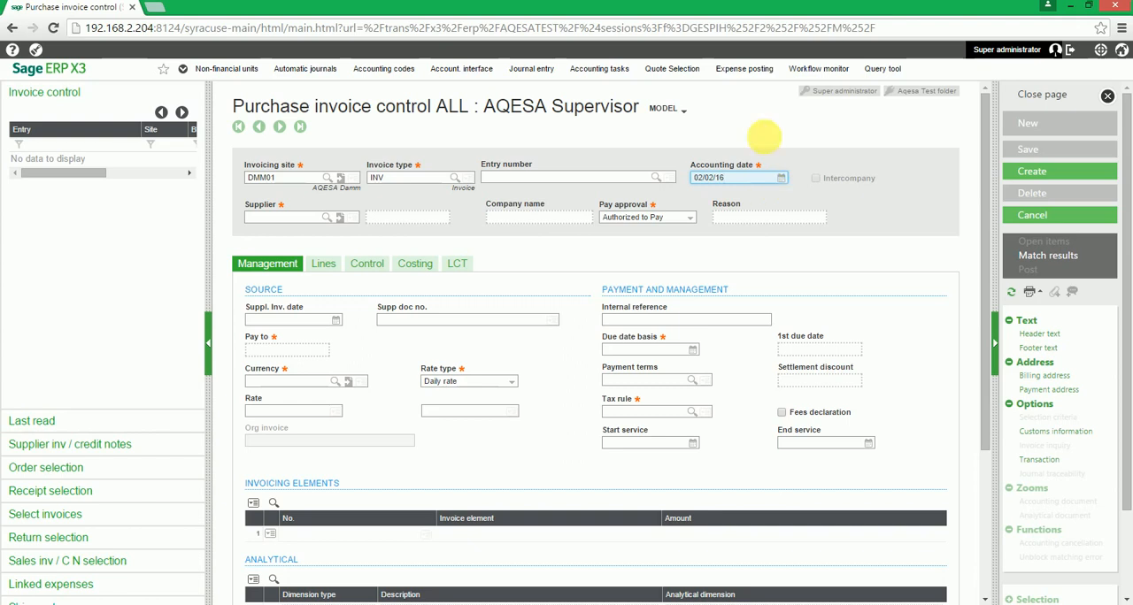
Choose TEST Supplier as the invoice's supplier and review the source, payment and analytical defaults
{"action": "key", "text": "Tab"}
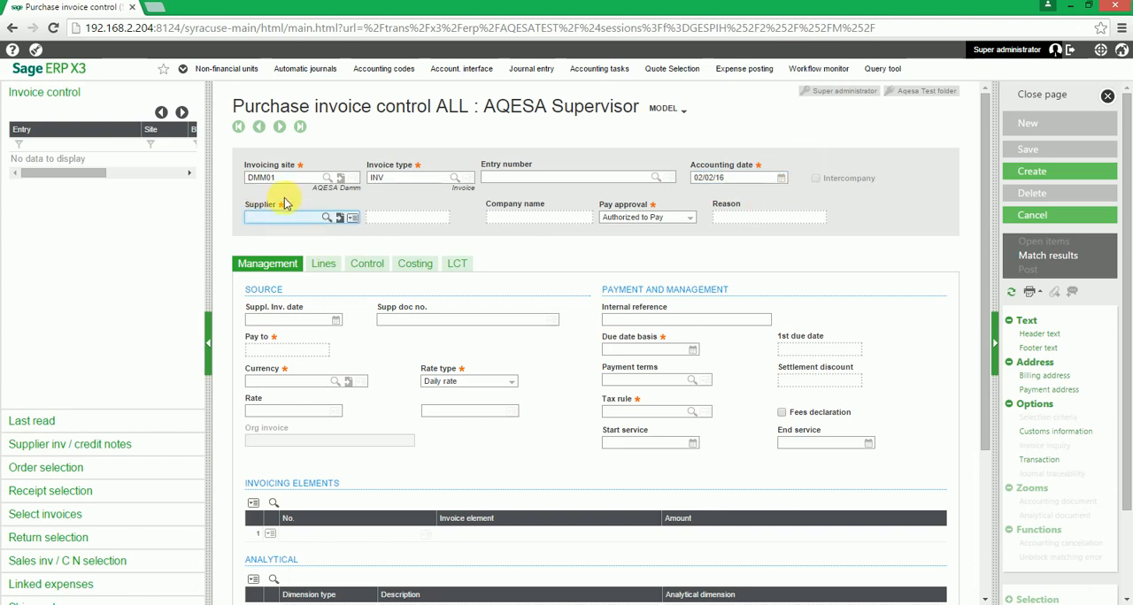
{"action": "left_click", "coordinate": [336, 221]}
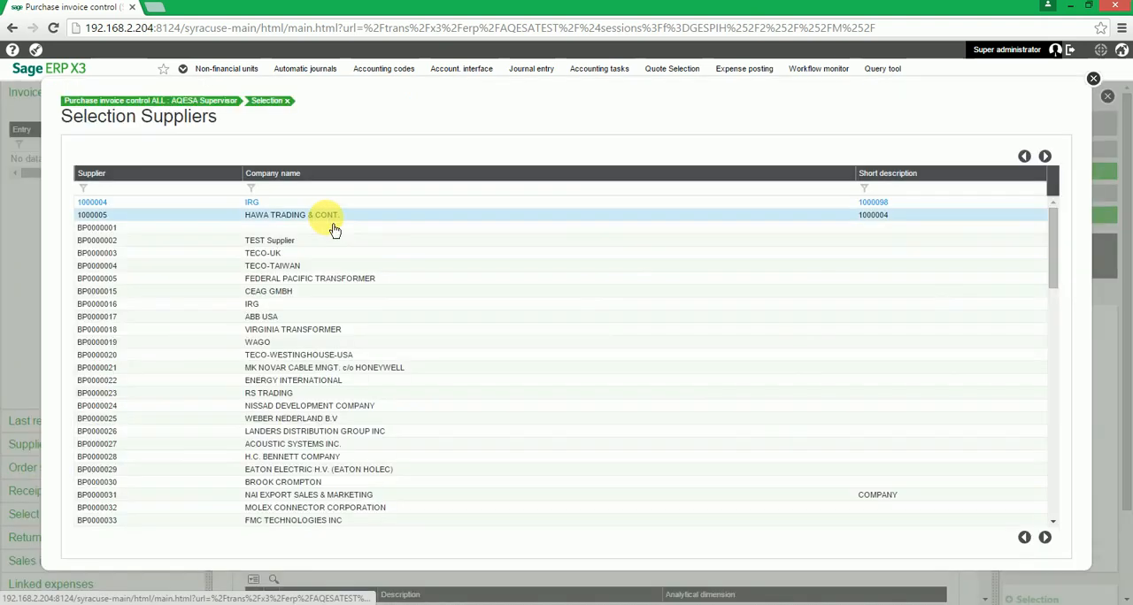
{"action": "left_click", "coordinate": [280, 239]}
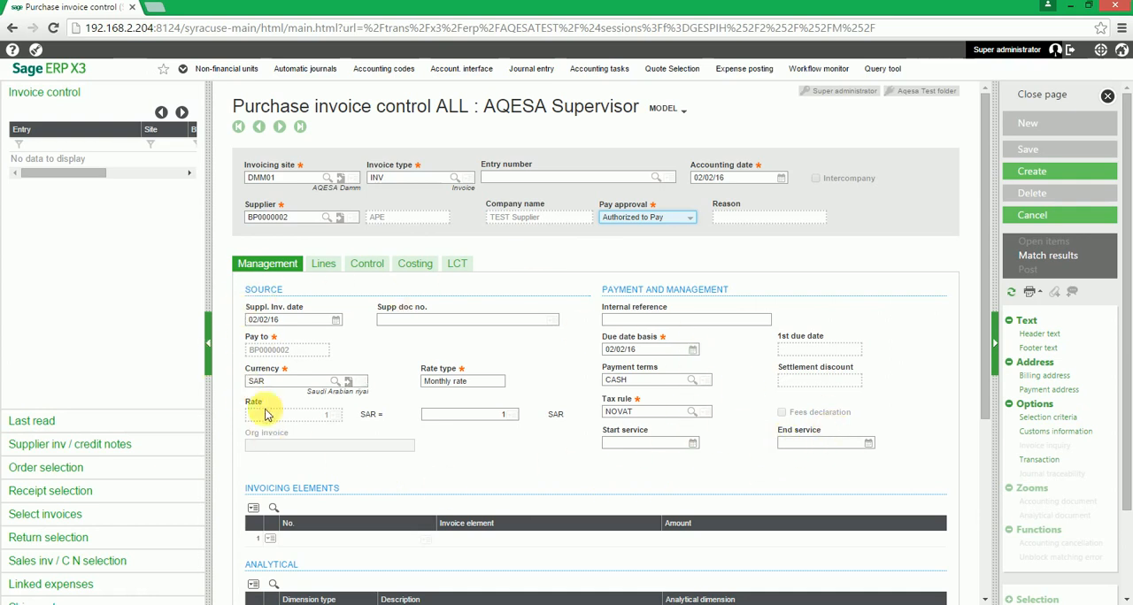
{"action": "scroll", "coordinate": [513, 423], "scroll_direction": "down", "scroll_amount": 3}
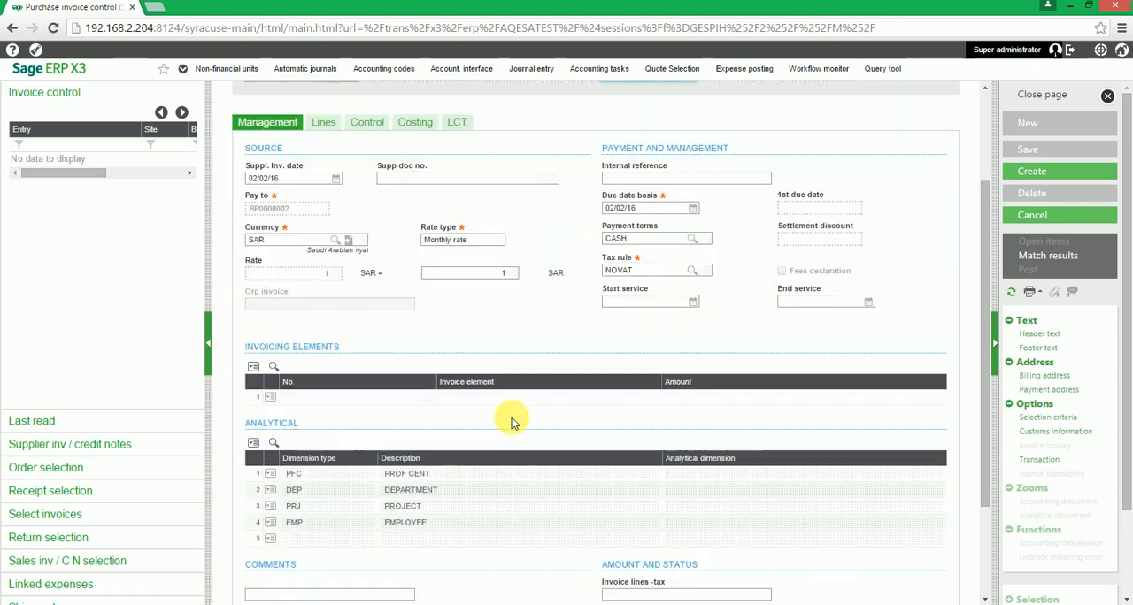
{"action": "scroll", "coordinate": [517, 429], "scroll_direction": "up", "scroll_amount": 2}
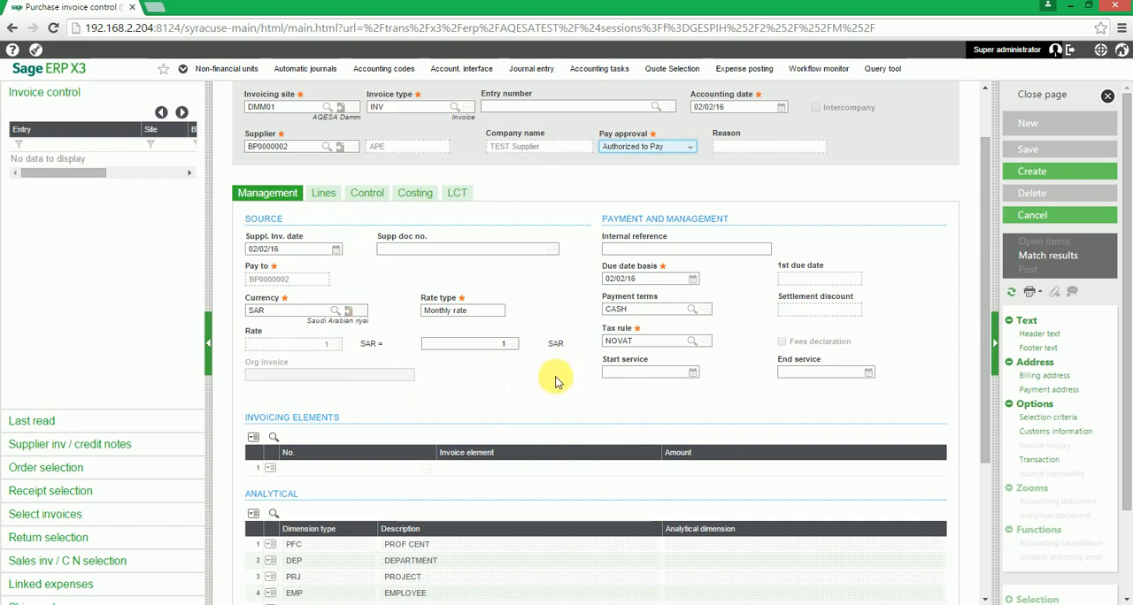
Add the supplier's receipt dated 02/02/2016 to the invoice lines from the receipt selection
{"action": "left_click", "coordinate": [324, 192]}
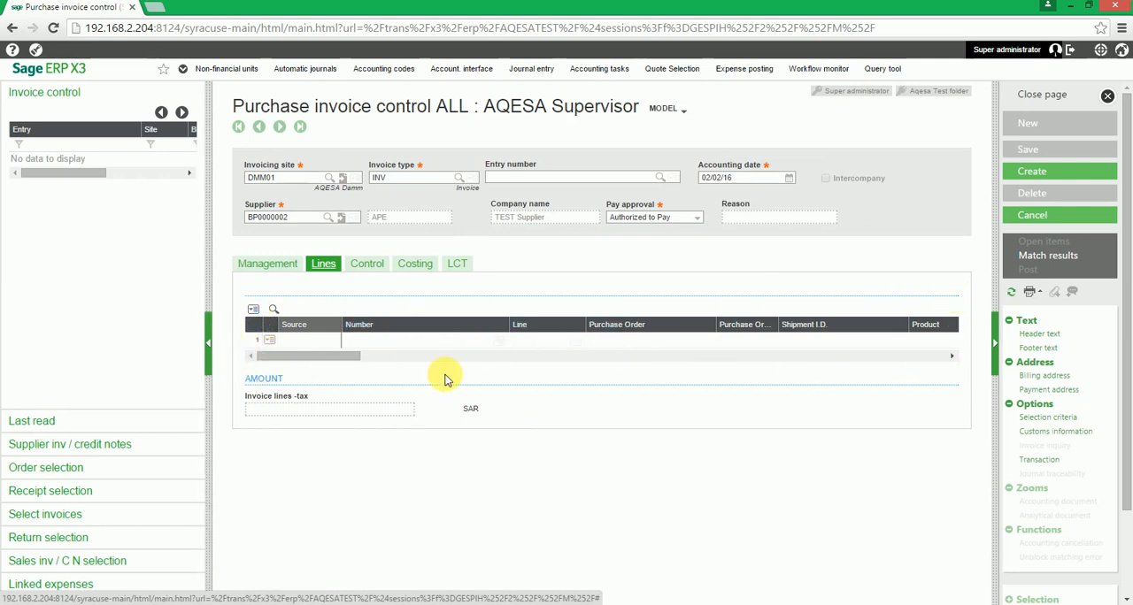
{"action": "left_click", "coordinate": [478, 341]}
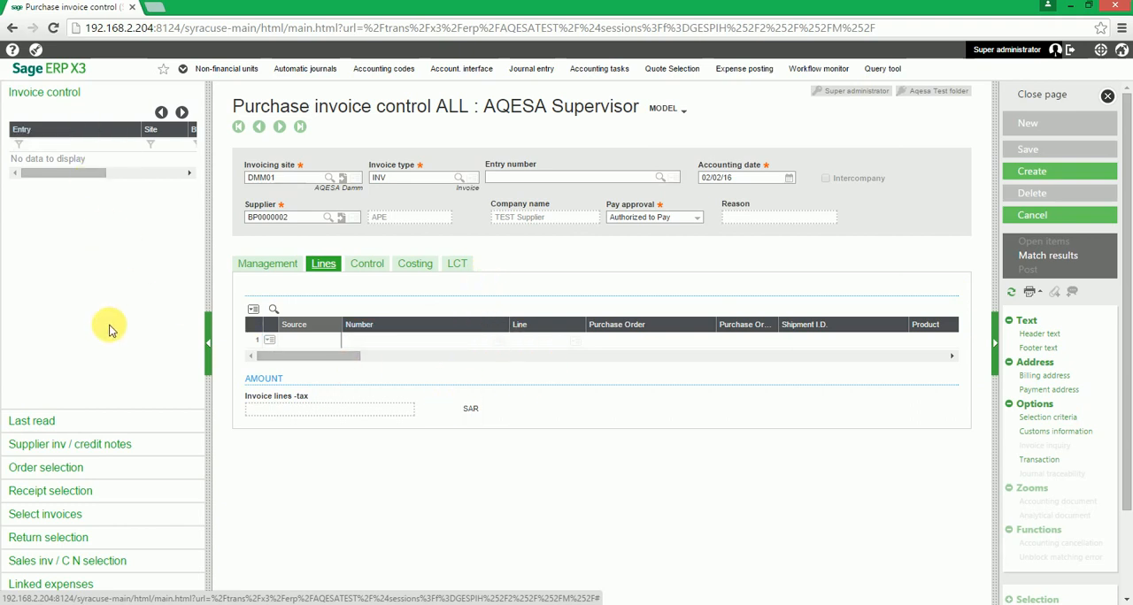
{"action": "left_click", "coordinate": [109, 506]}
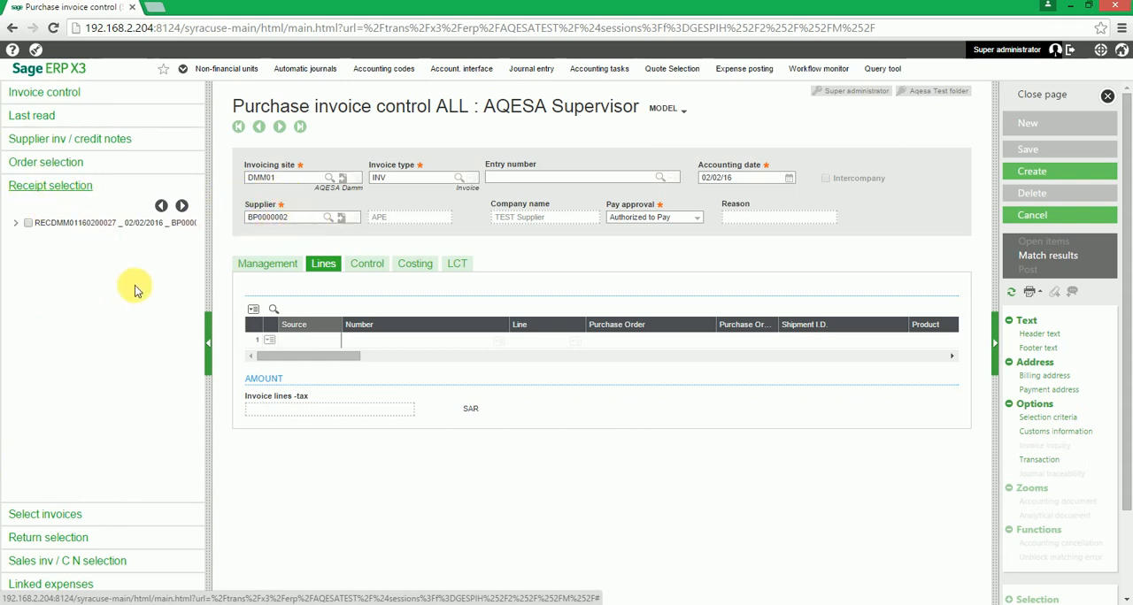
{"action": "left_click", "coordinate": [28, 223]}
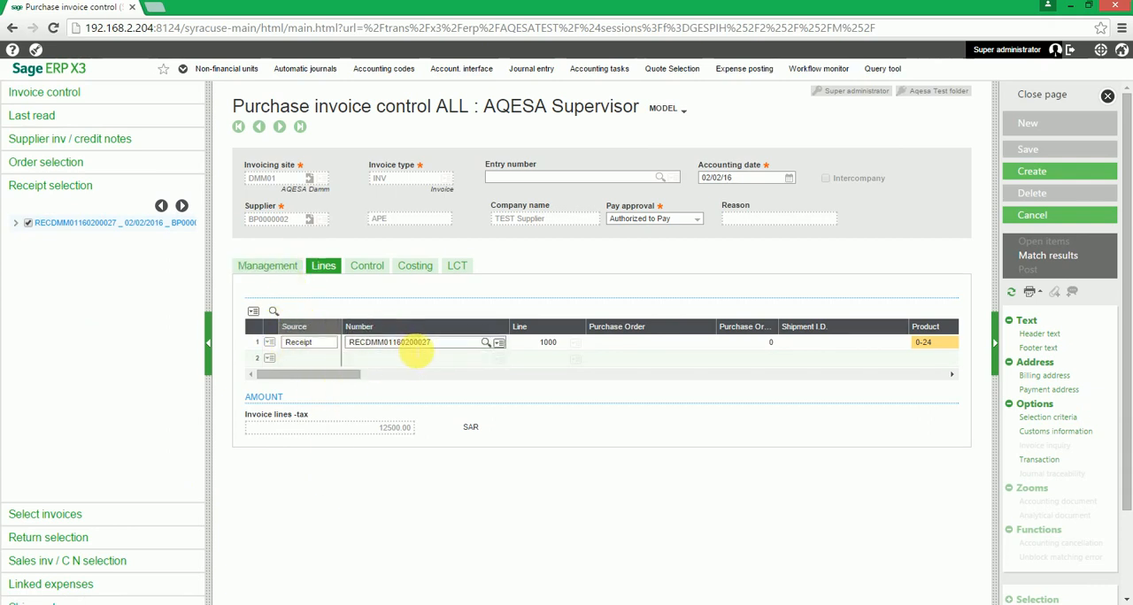
Examine the imported receipt line's product, quantity, price, account, tax and matching details
{"action": "left_click_drag", "start_coordinate": [328, 375], "coordinate": [436, 369]}
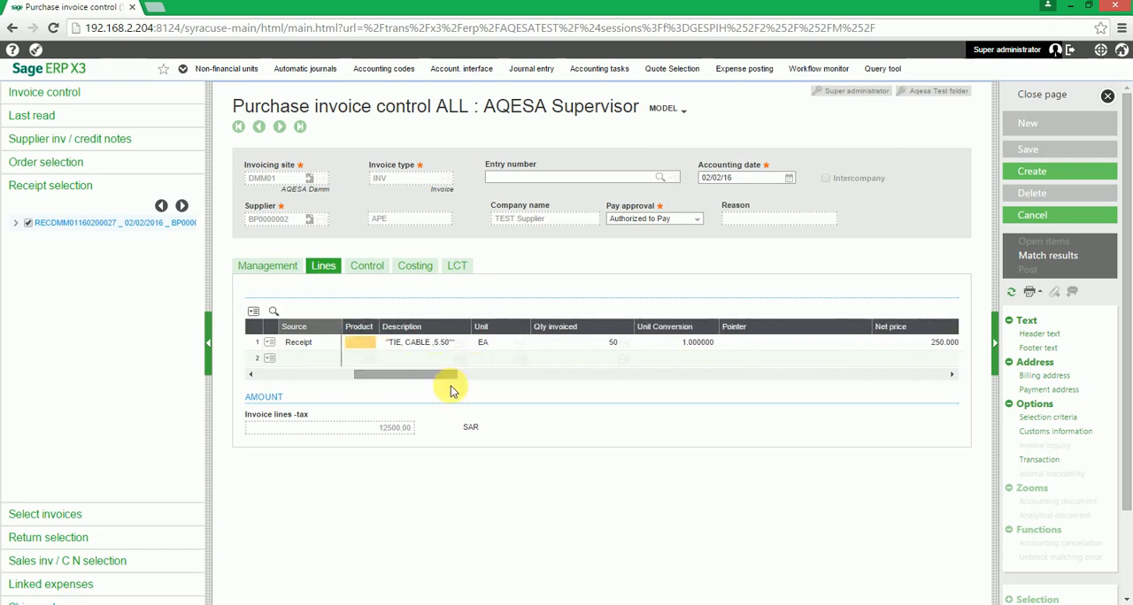
{"action": "left_click", "coordinate": [443, 345]}
{"action": "left_click_drag", "start_coordinate": [432, 381], "coordinate": [445, 375]}
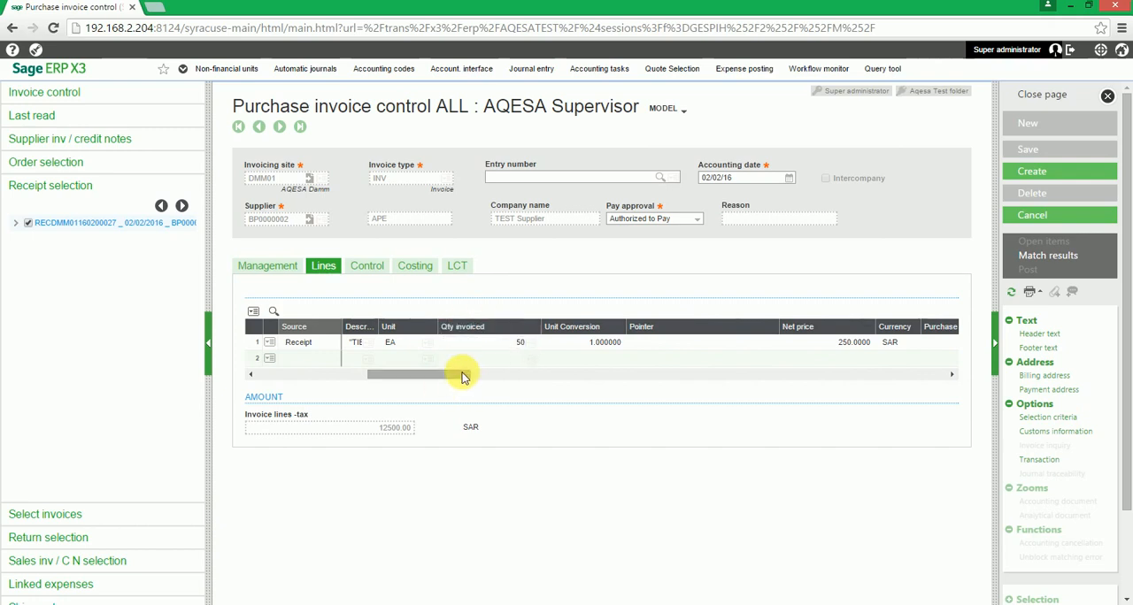
{"action": "left_click_drag", "start_coordinate": [461, 377], "coordinate": [726, 375]}
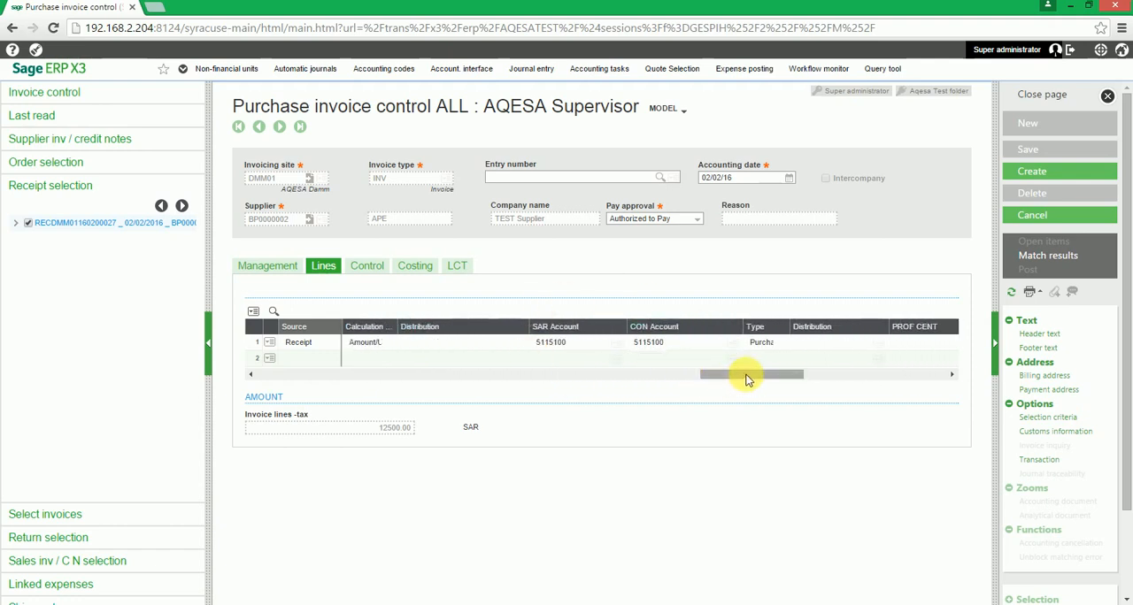
{"action": "left_click_drag", "start_coordinate": [746, 381], "coordinate": [896, 380]}
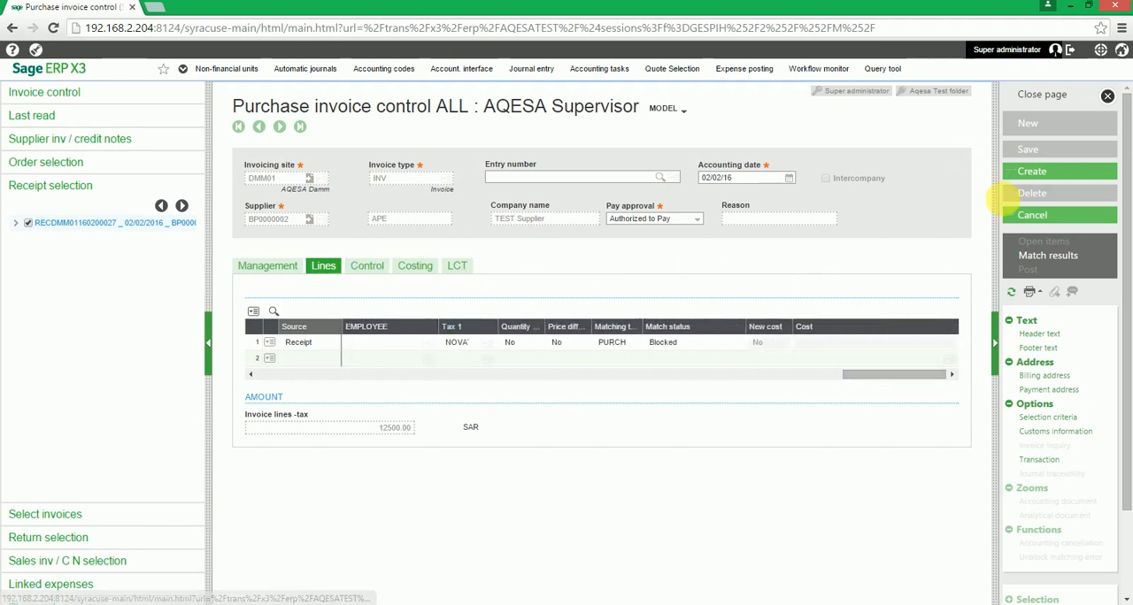
Enter SuppInvoice# as the mandatory supplier document number and create the purchase invoice
{"action": "left_click", "coordinate": [1053, 173]}
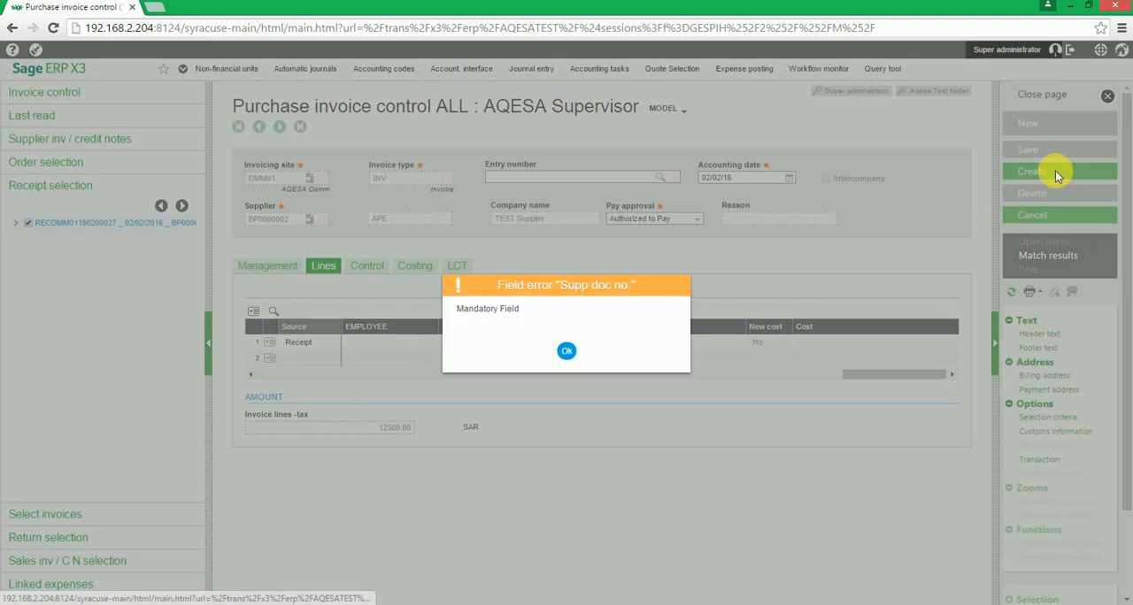
{"action": "left_click", "coordinate": [571, 356]}
{"action": "left_click", "coordinate": [286, 266]}
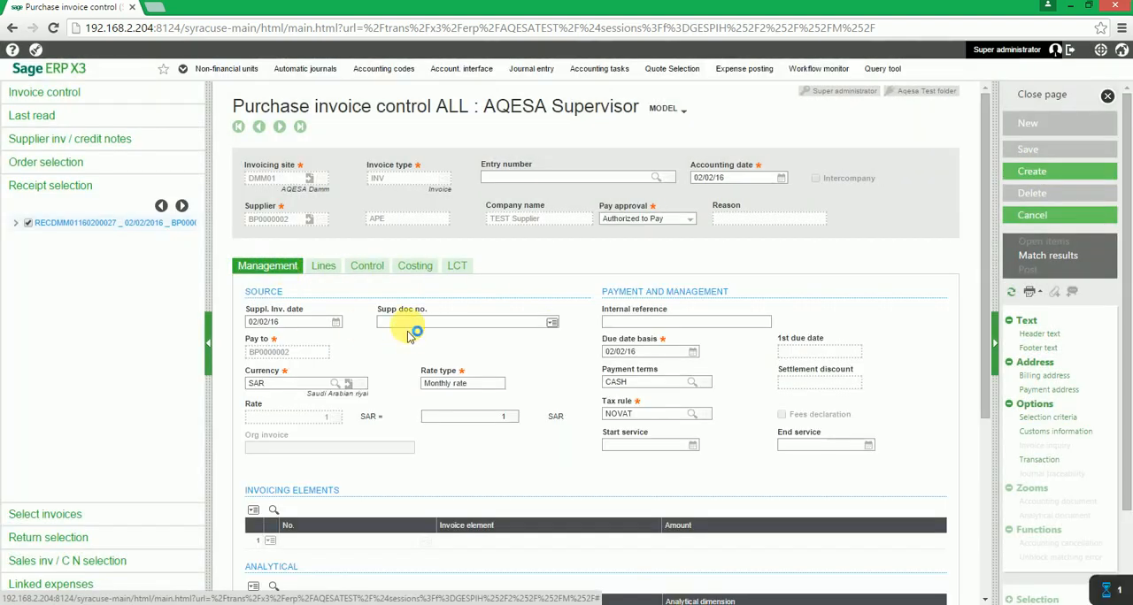
{"action": "left_click", "coordinate": [427, 323]}
{"action": "left_click", "coordinate": [431, 324]}
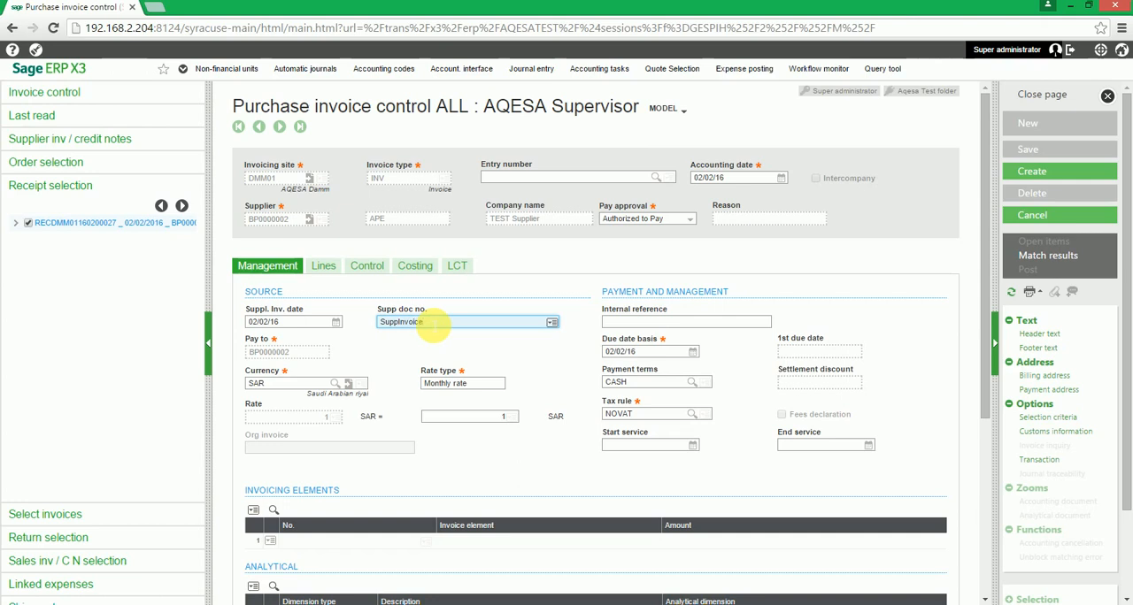
{"action": "key", "text": "Tab"}
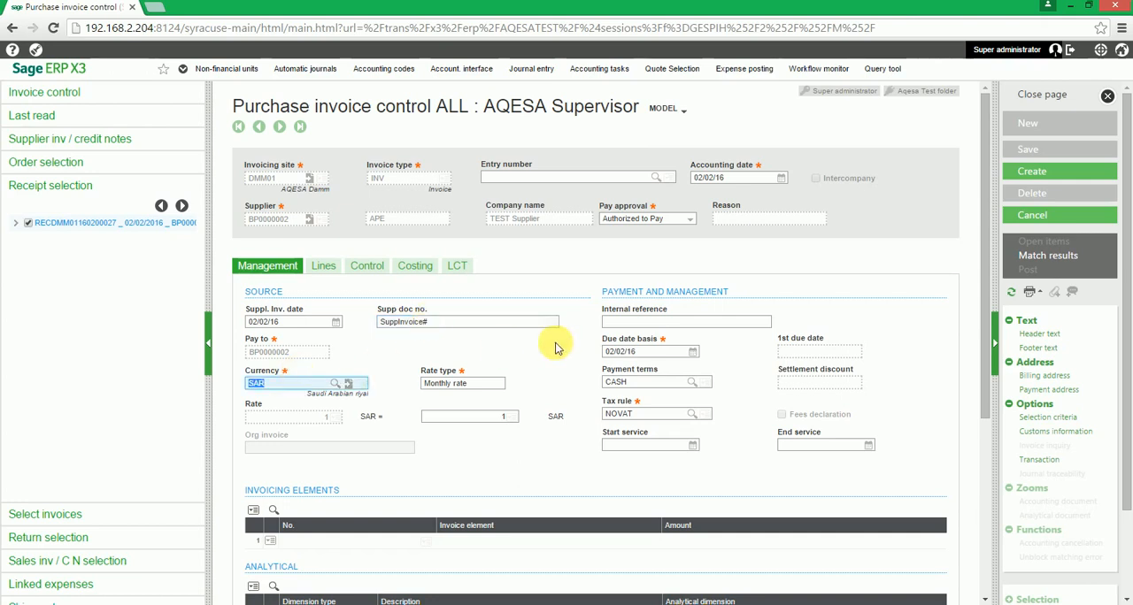
{"action": "left_click", "coordinate": [1061, 177]}
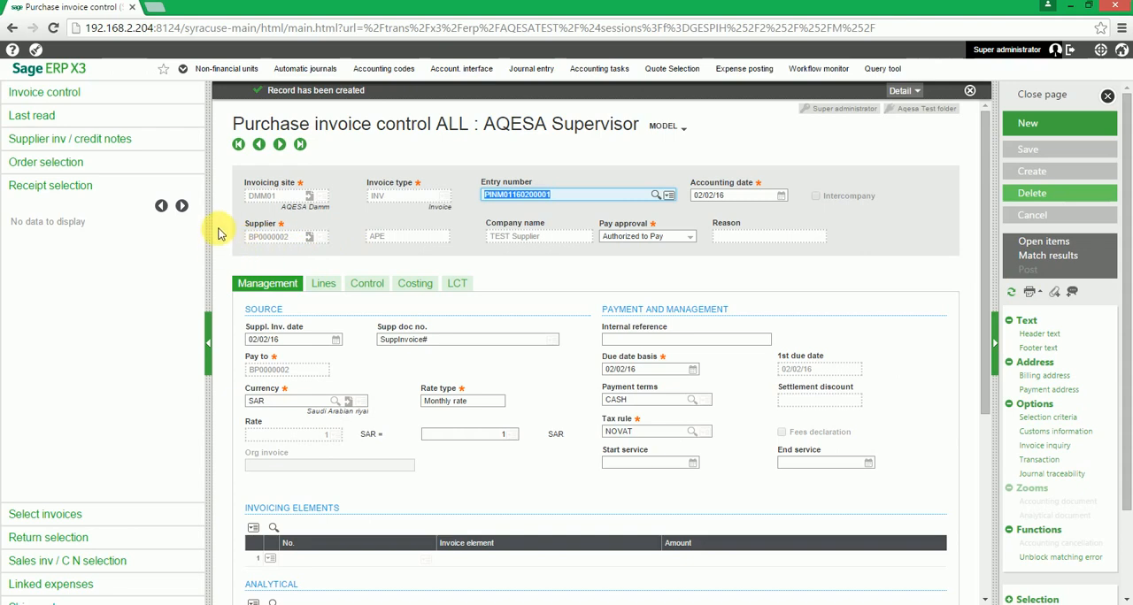
Set the invoice amount excluding tax to 12500 in the invoice's control details
{"action": "left_click_drag", "start_coordinate": [214, 227], "coordinate": [145, 287]}
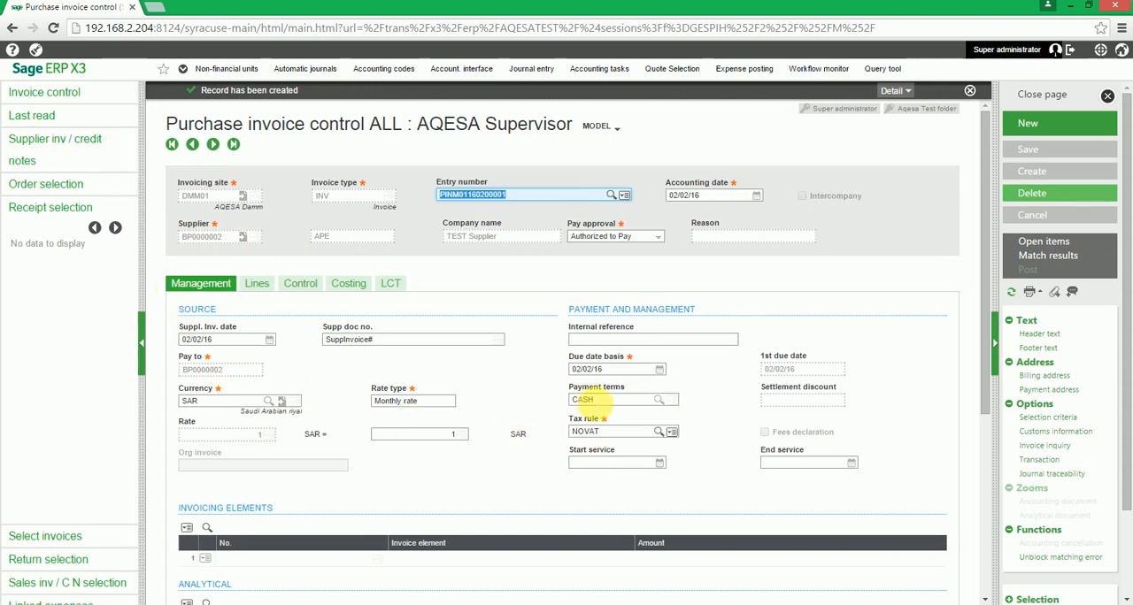
{"action": "scroll", "coordinate": [805, 376], "scroll_direction": "down", "scroll_amount": 2}
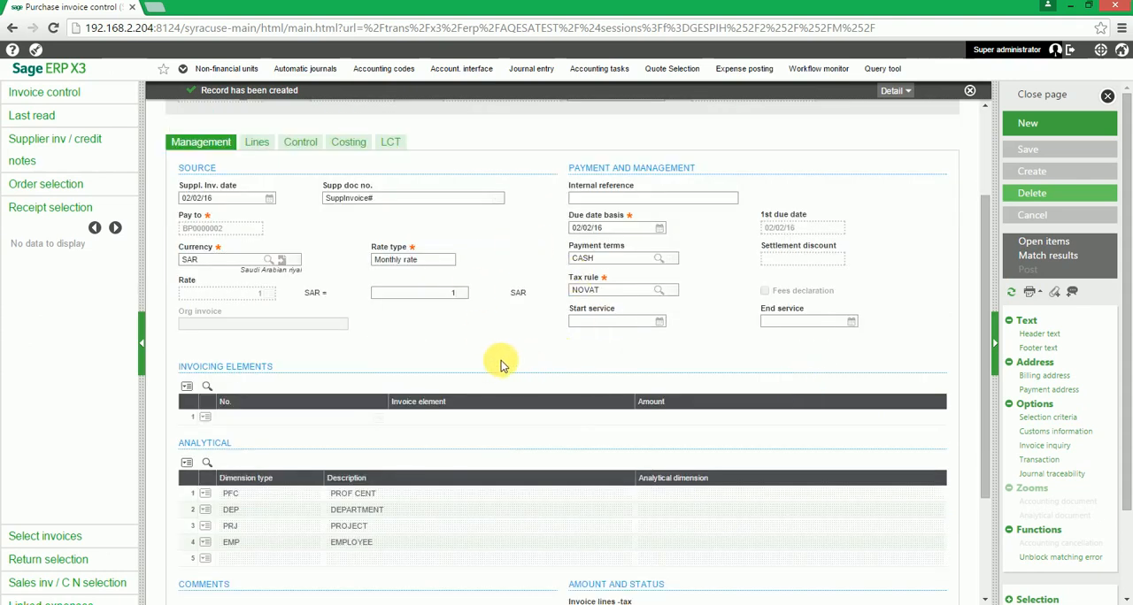
{"action": "left_click", "coordinate": [303, 147]}
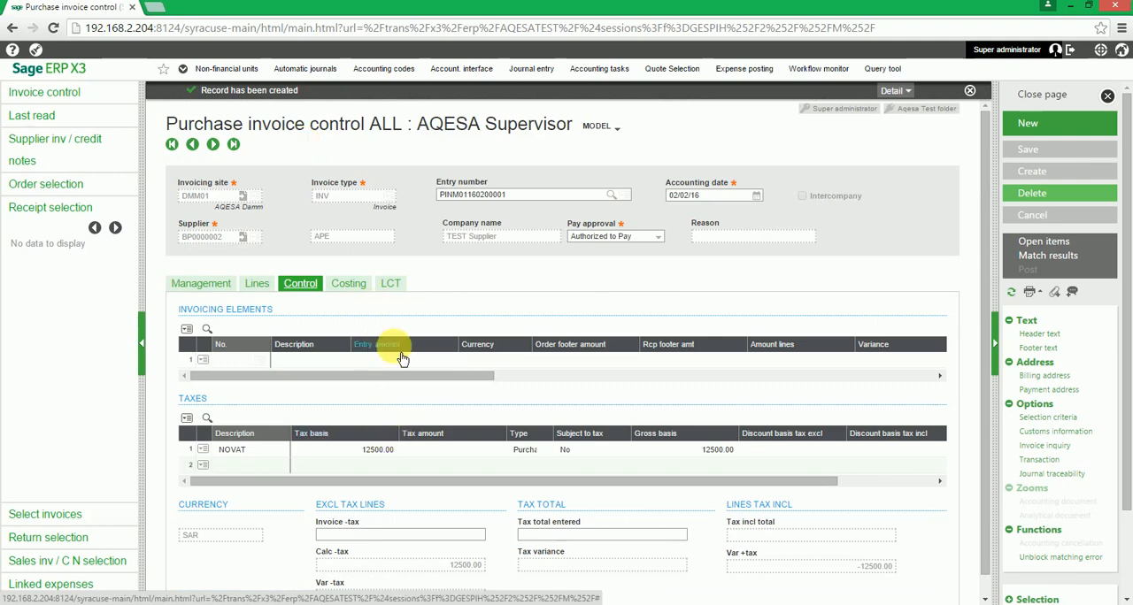
{"action": "left_click", "coordinate": [248, 442]}
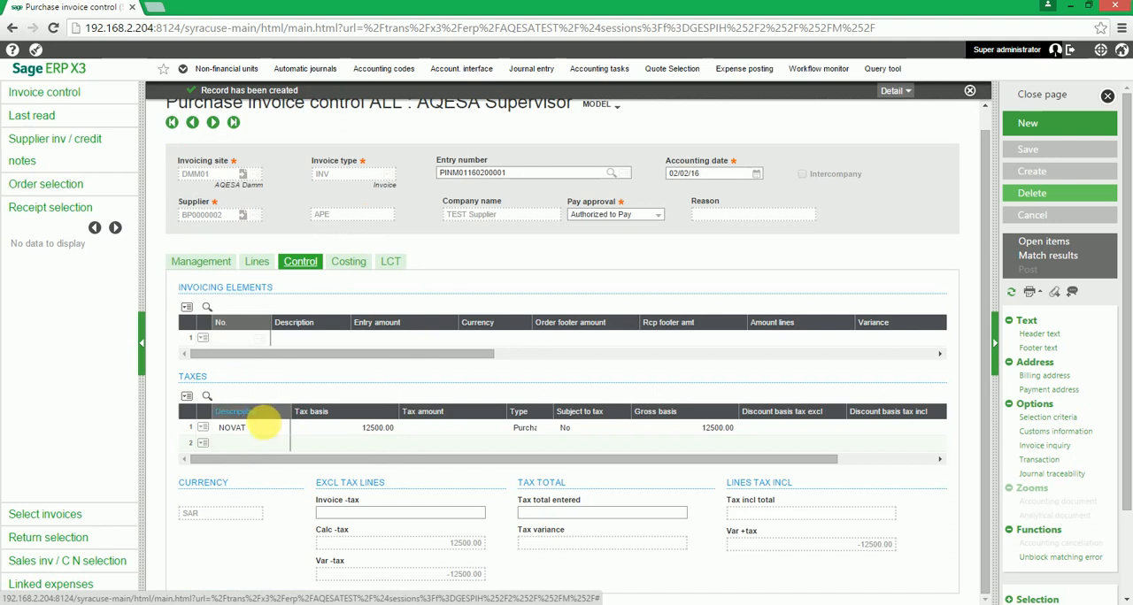
{"action": "left_click", "coordinate": [265, 428]}
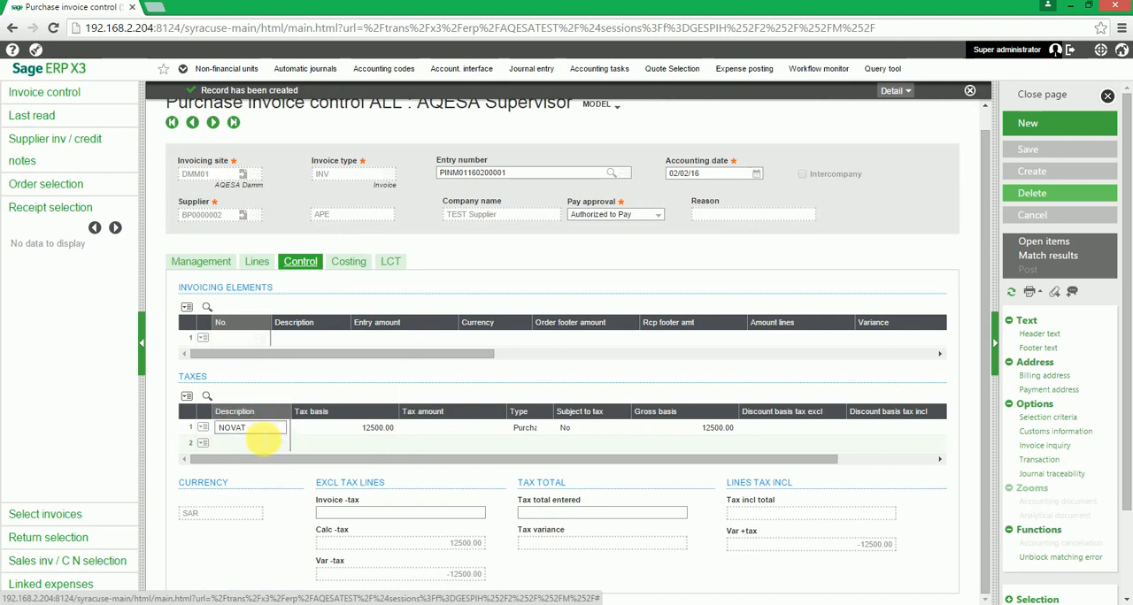
{"action": "left_click", "coordinate": [266, 460]}
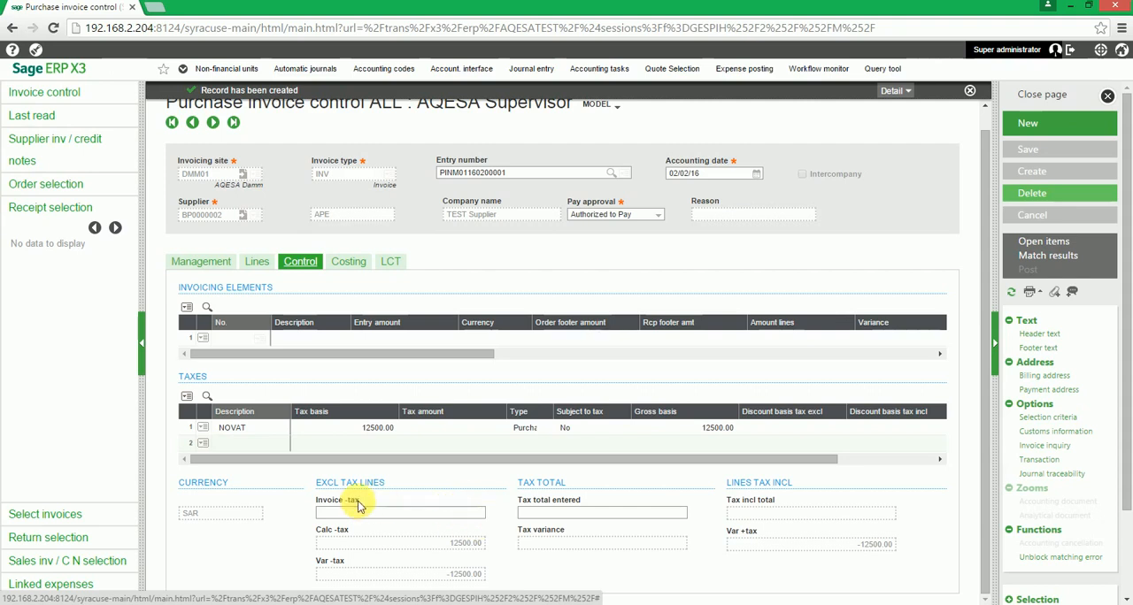
{"action": "left_click", "coordinate": [455, 520]}
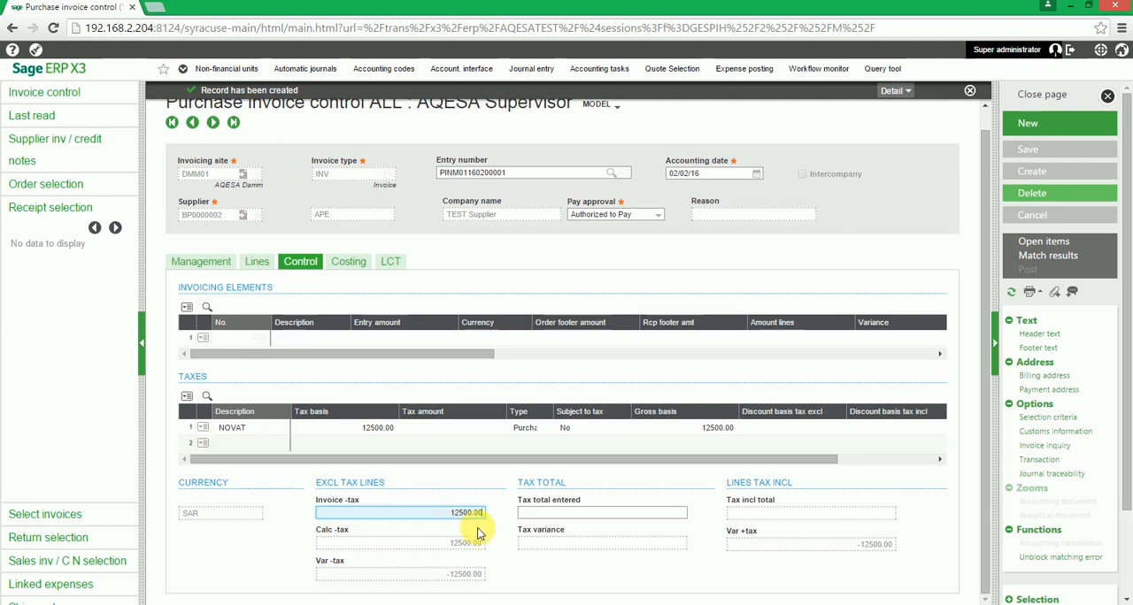
{"action": "left_click", "coordinate": [485, 571]}
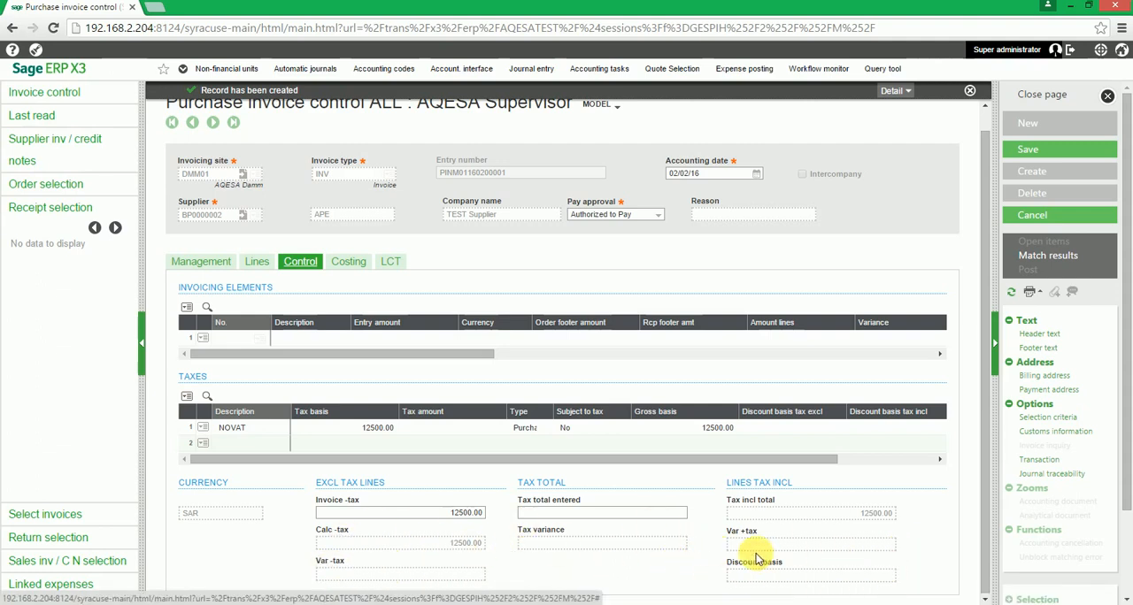
Try an invoice amount excluding tax of 10000 to check the variance, and restore it to 12500
{"action": "left_click", "coordinate": [439, 517]}
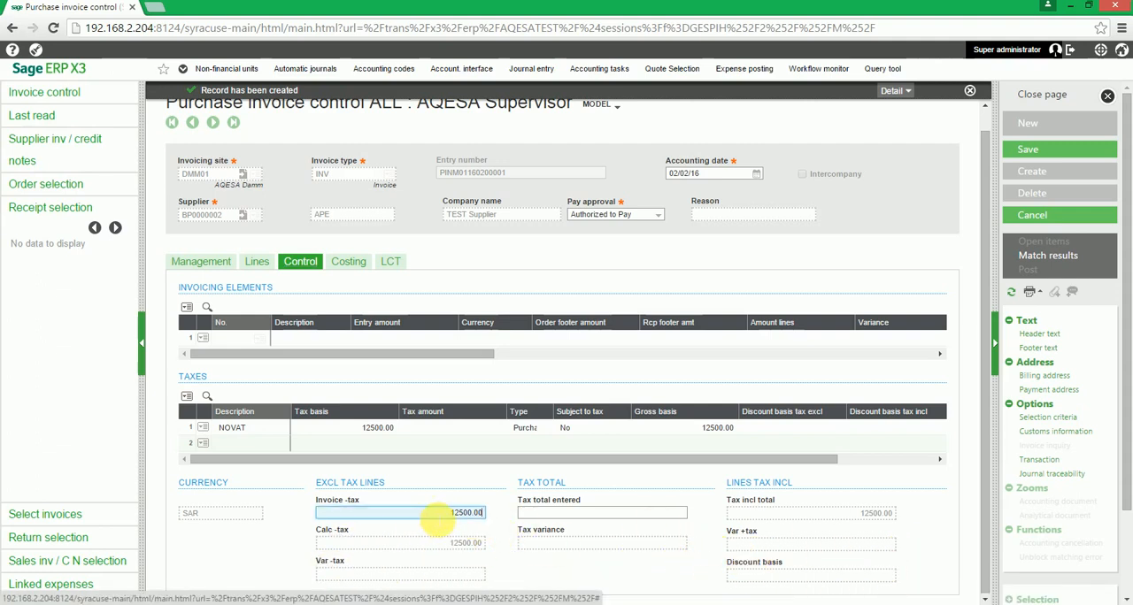
{"action": "left_click", "coordinate": [511, 522]}
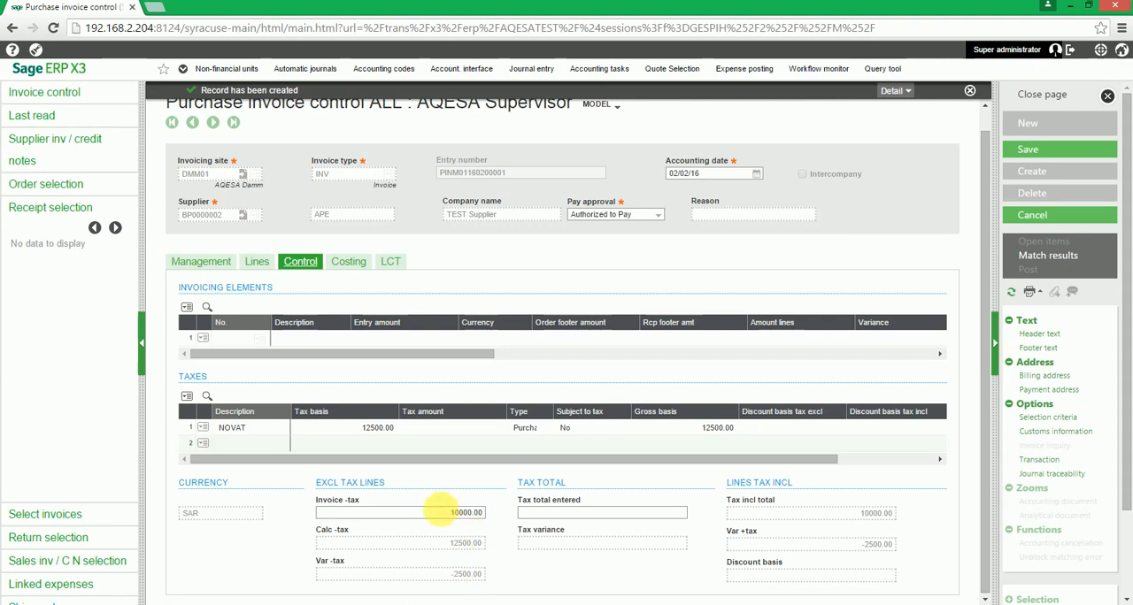
{"action": "left_click", "coordinate": [484, 513]}
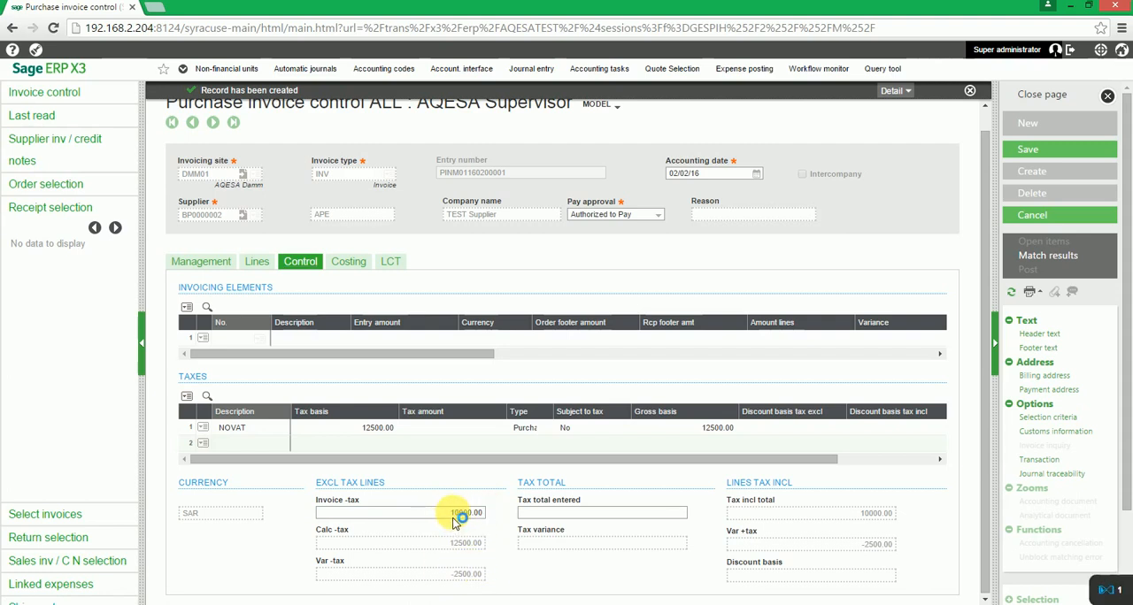
{"action": "left_click", "coordinate": [457, 516]}
{"action": "left_click_drag", "start_coordinate": [453, 517], "coordinate": [504, 520]}
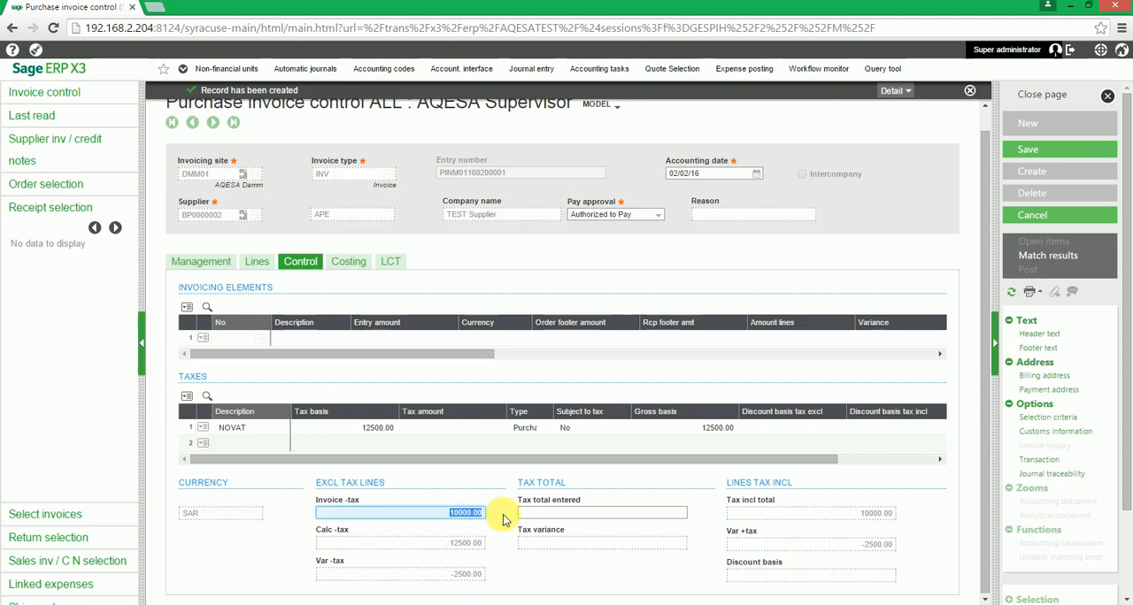
{"action": "type", "text": "12500"}
{"action": "left_click", "coordinate": [503, 519]}
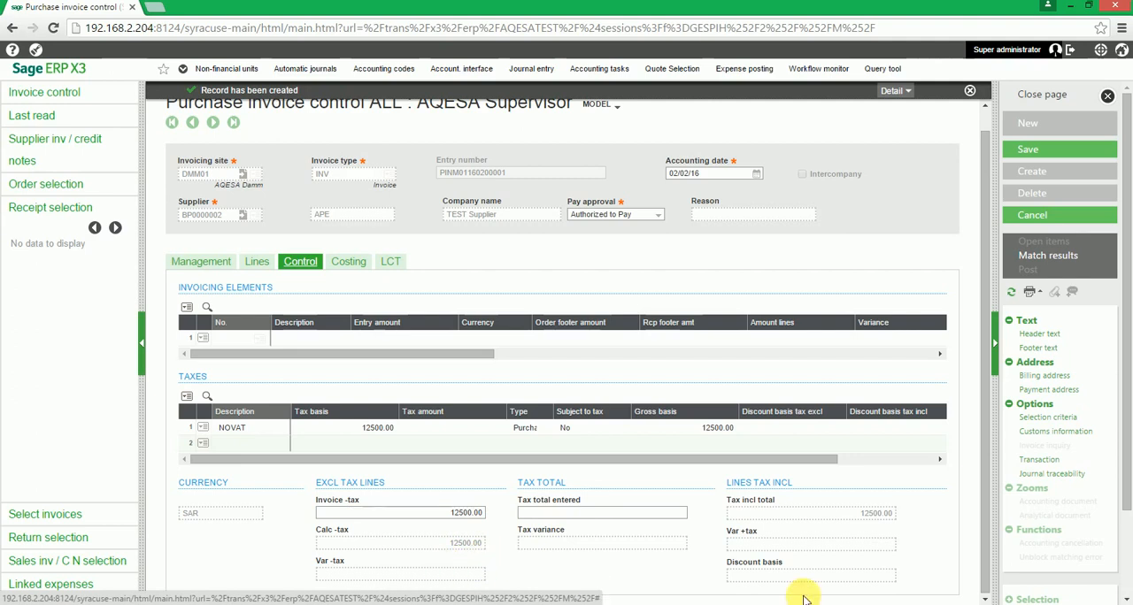
Save the purchase invoice with its control amount and close the invoice page
{"action": "left_click", "coordinate": [1049, 156]}
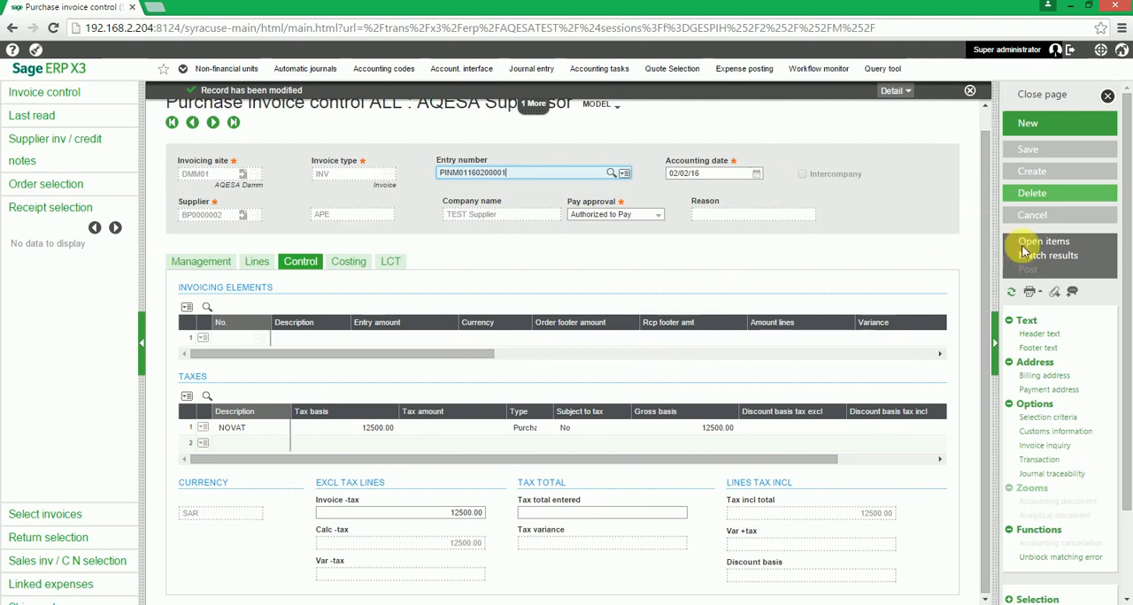
{"action": "left_click", "coordinate": [1061, 97]}
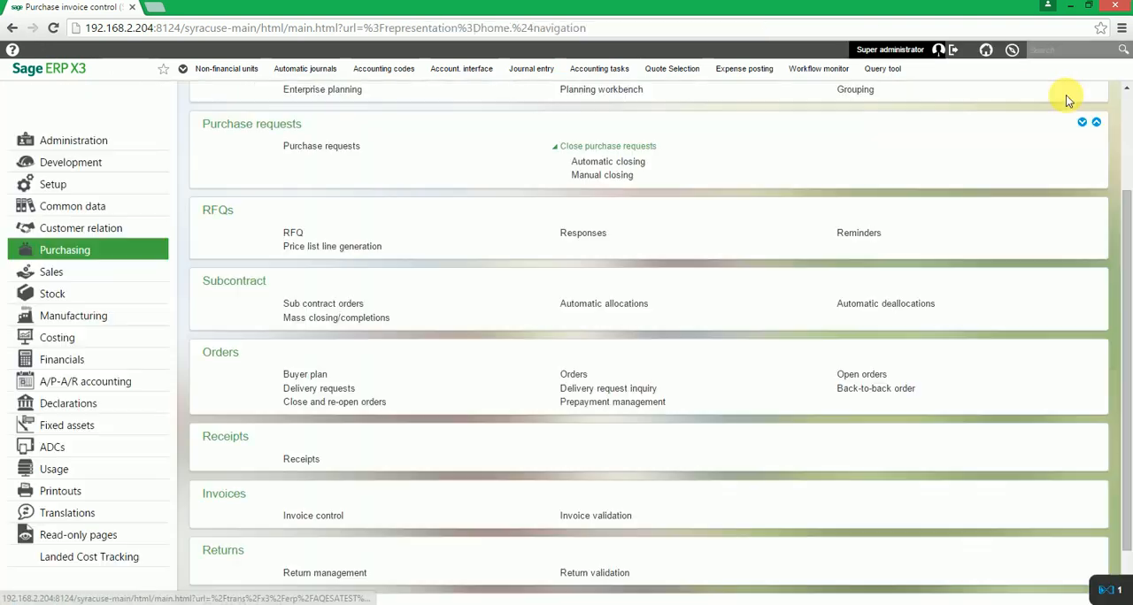